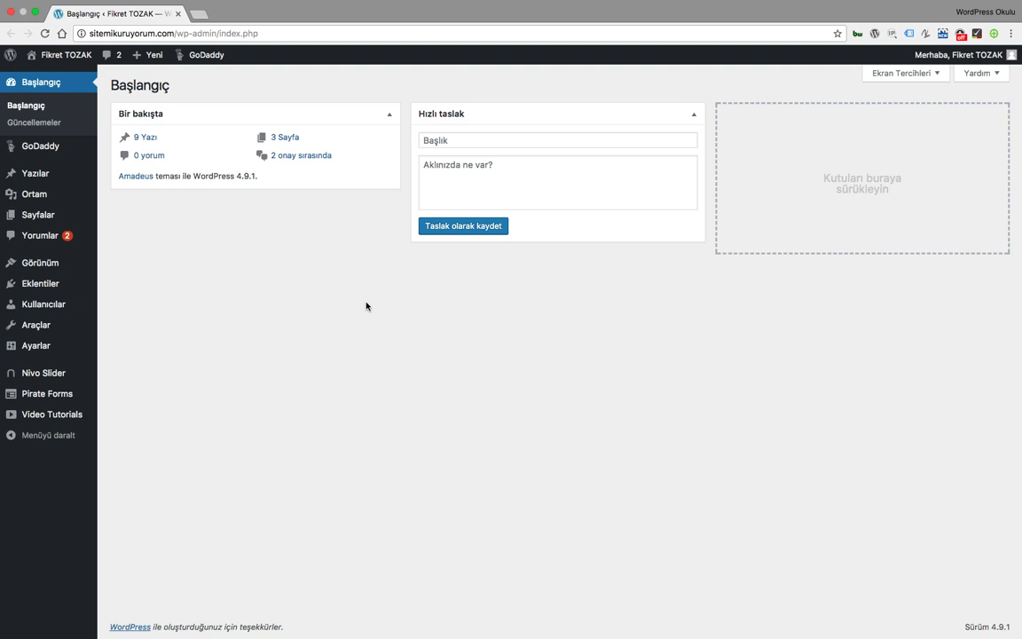
# Create a new post and title it "Londra Notları"
pyautogui.moveTo(59, 175)
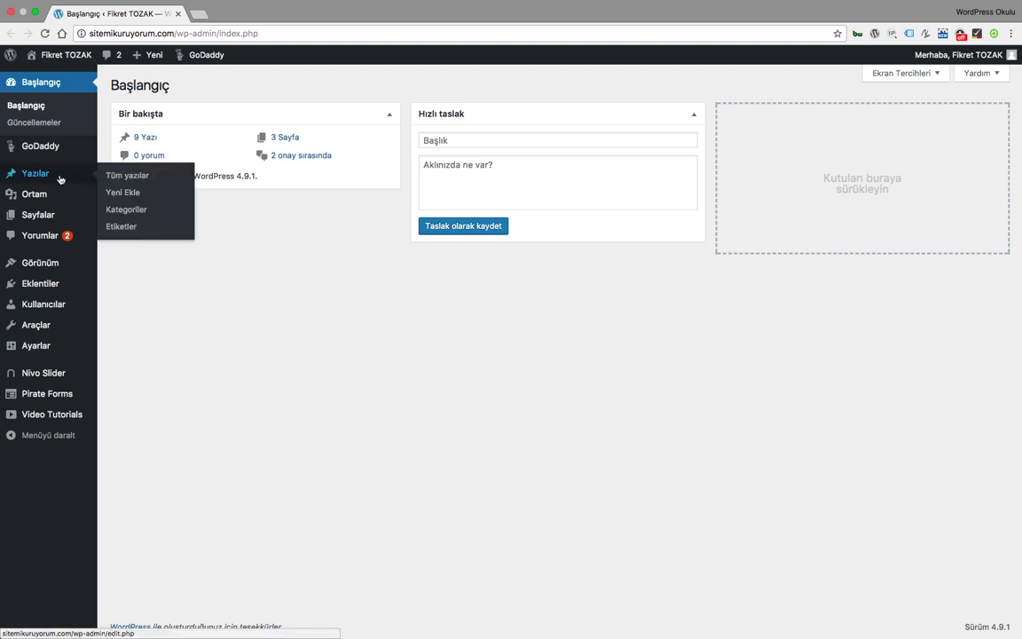
pyautogui.click(110, 193)
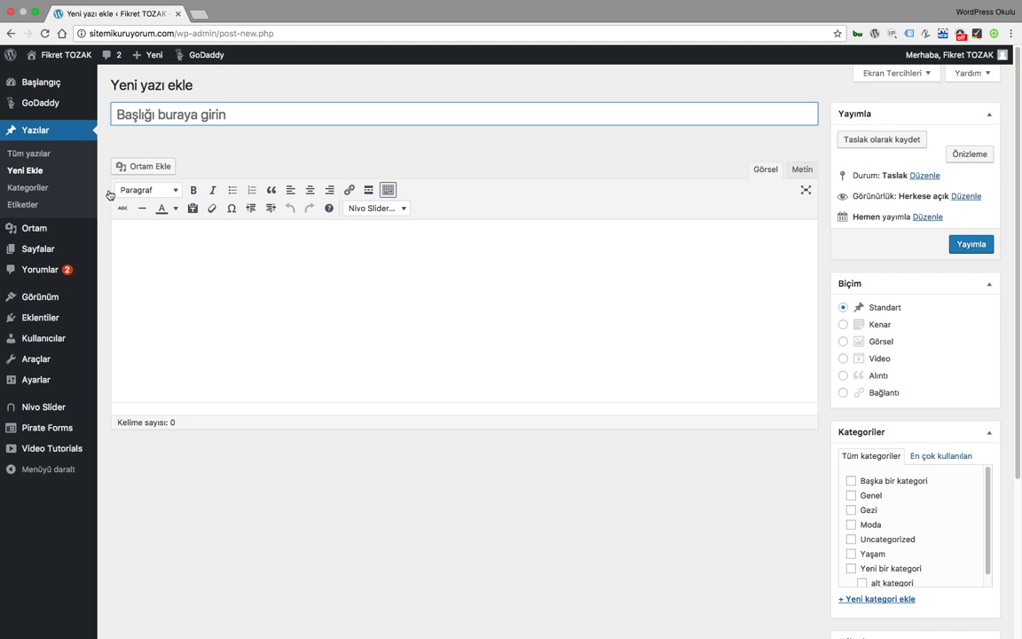
pyautogui.write('Londra Not')
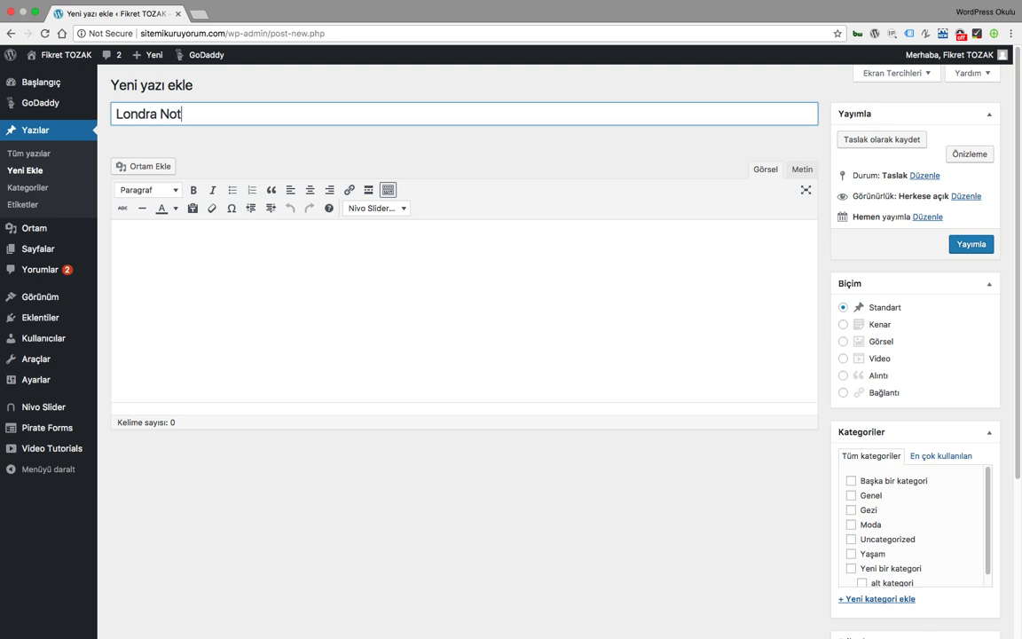
pyautogui.write('ları')
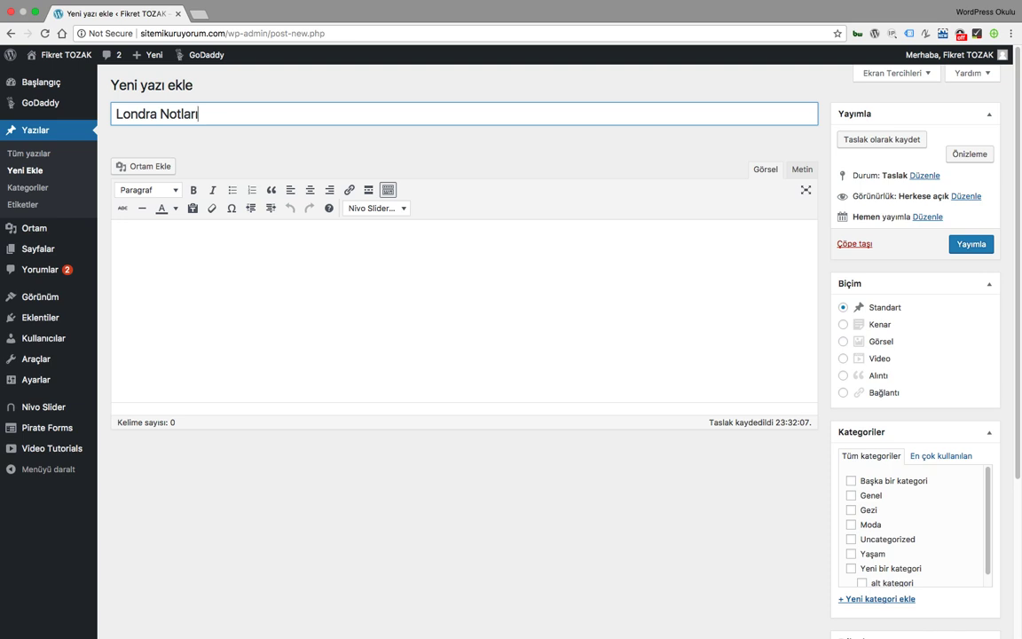
# Reword the post title to "İlk Ziyaretçilere Londra Gezi Rehberi"
pyautogui.click(161, 114)
pyautogui.write('Gezi')
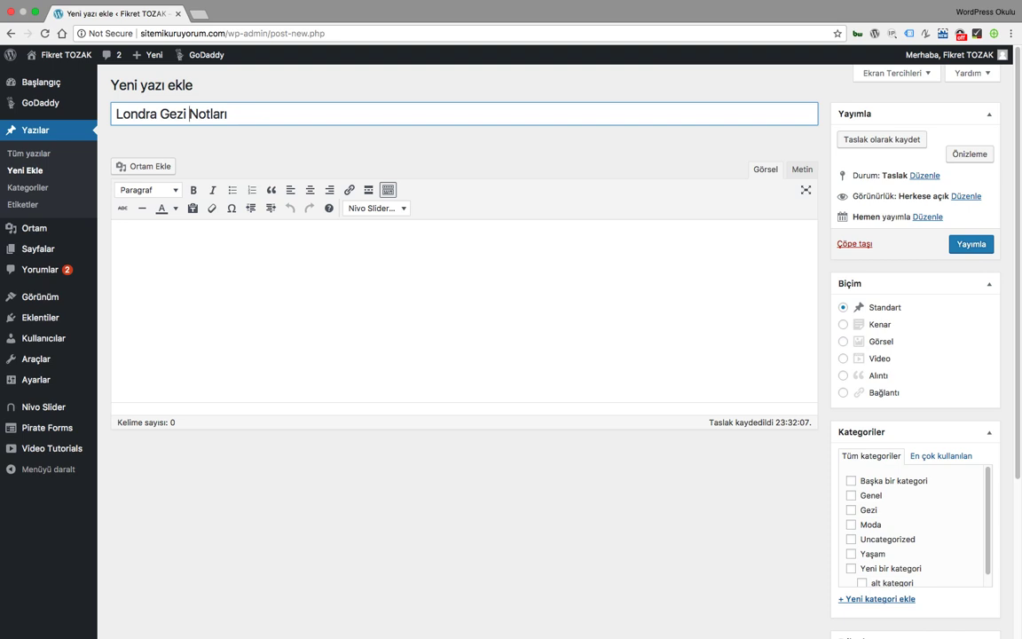
pyautogui.doubleClick(188, 113)
pyautogui.write('Rehberi')
pyautogui.write('İlk')
pyautogui.write(' Ziyaretçilere')
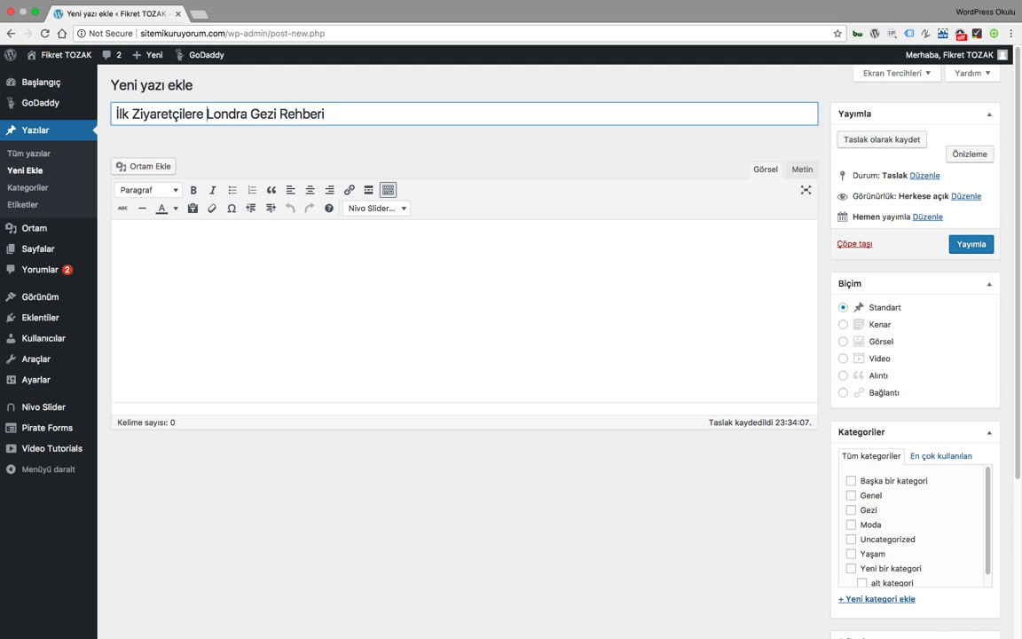
# Write the intro line starting "Londra, her dalışta yeni şeyler" and a second paragraph starting "Bu başkente ilk kez", with "Londra Gezi Rehberi" in bold
pyautogui.click(267, 285)
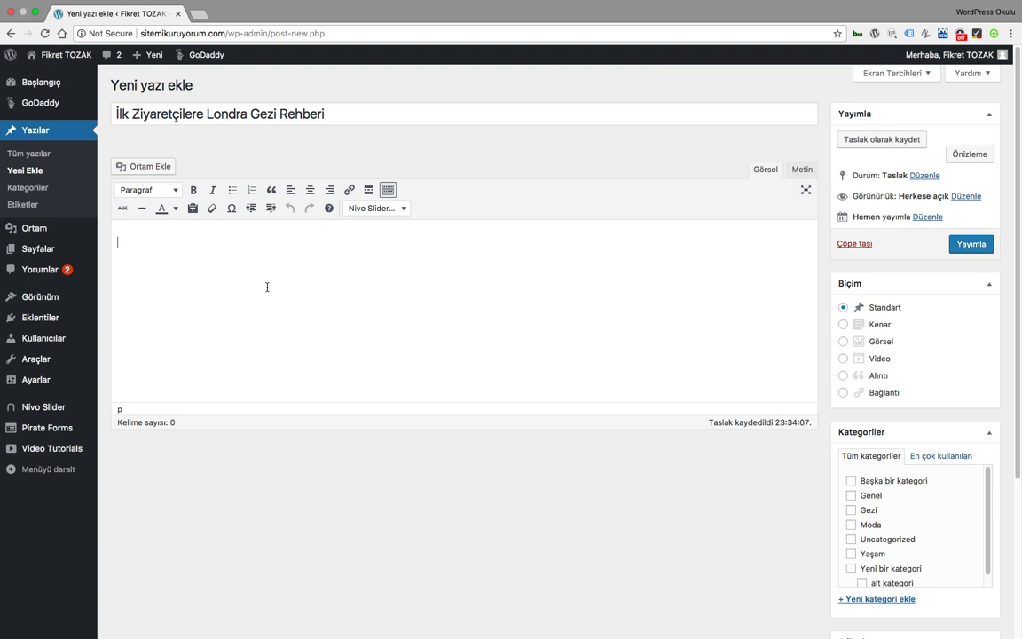
pyautogui.click(266, 286)
pyautogui.write('Londra, her dalışta yeni şeyler keşfedilen büyük bir okyanus adeta! Gezi notlarını ve tavsiyeleri okumadan plan yapmayın...')
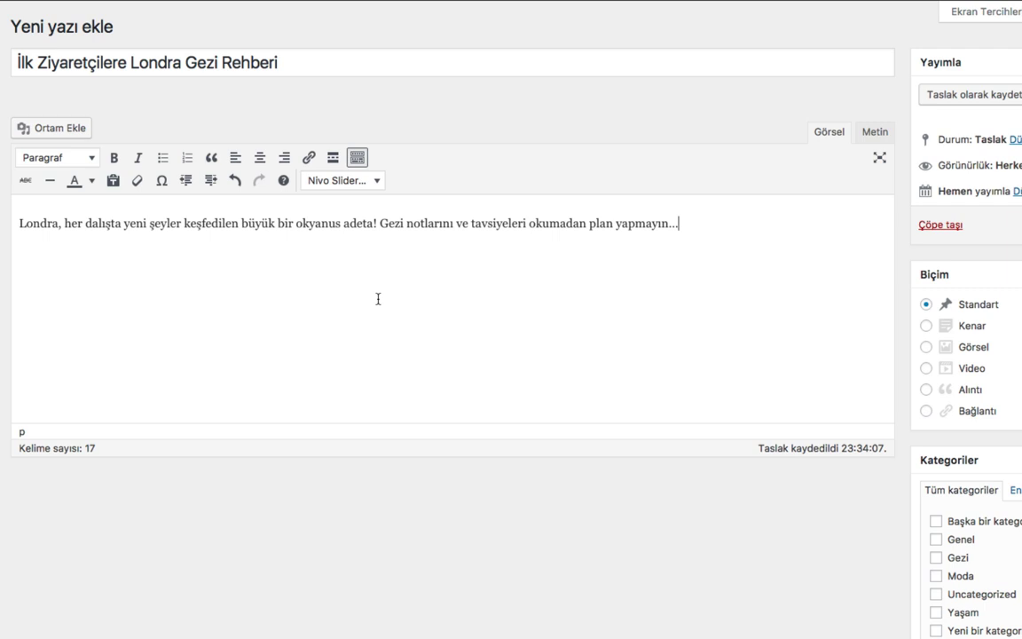
pyautogui.press('Return')
pyautogui.write("Bu başkente ilk kez seyahat edecekler ya da daha önce gidip yeni yerler keşfetmek isteyenler için hazırladığımız Londra Gezi Rehberi'nde şehrin önemli mekanlarını, enteresan bulduklarımızı ve favorilerimizi bulacaksınız. Şehrin tüm olanaklarından bahsederek büyük resmi göstermek istiyoruz ama bir yandan da seçenekler arasında boğulmamanız için olmazsa olmazları not ettik.")
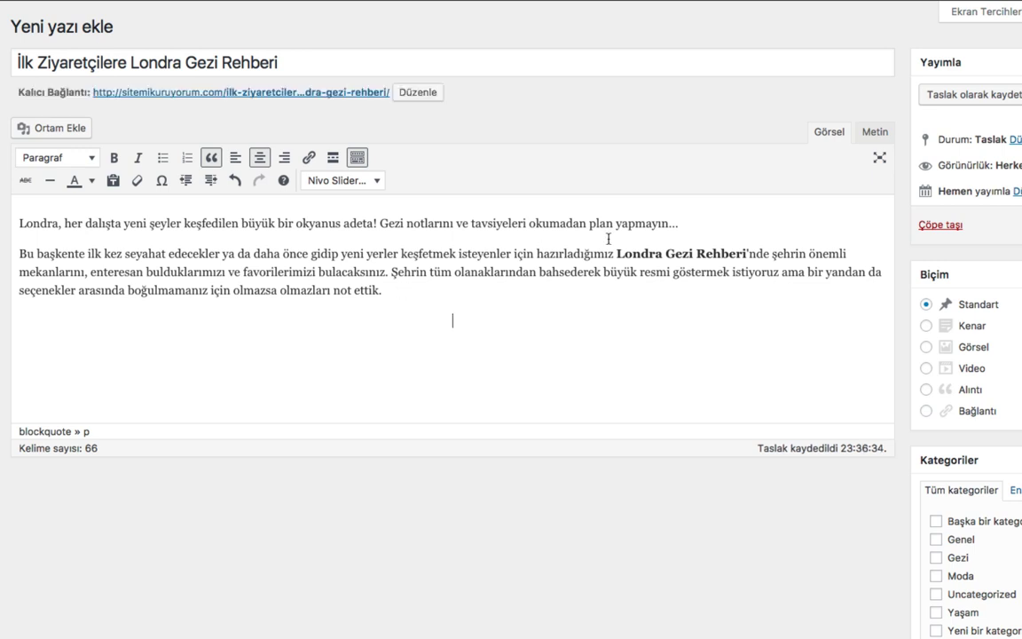
pyautogui.moveTo(616, 253); pyautogui.dragTo(746, 252)
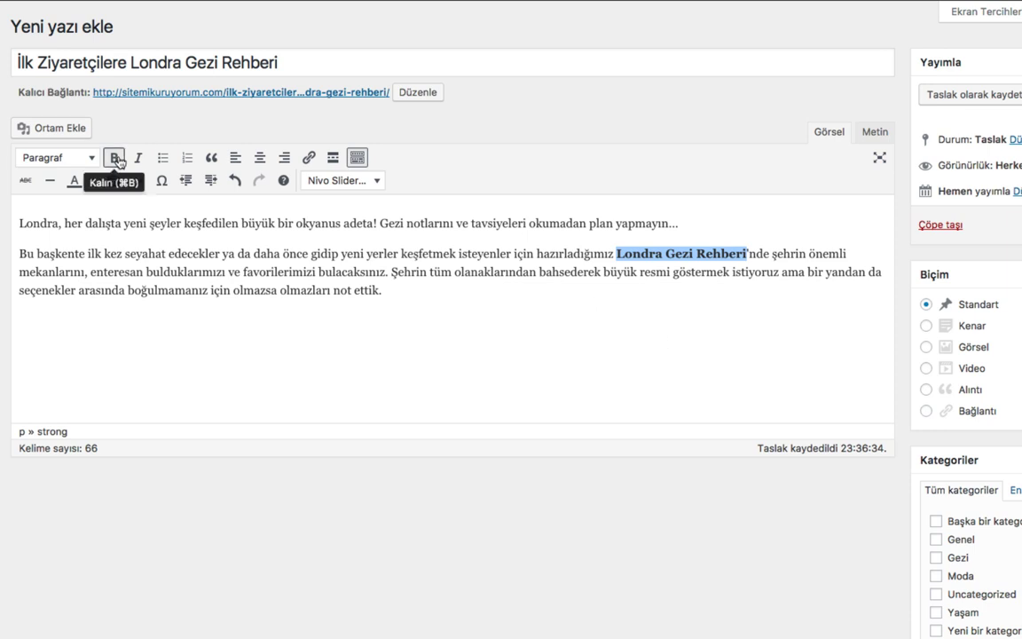
pyautogui.click(422, 320)
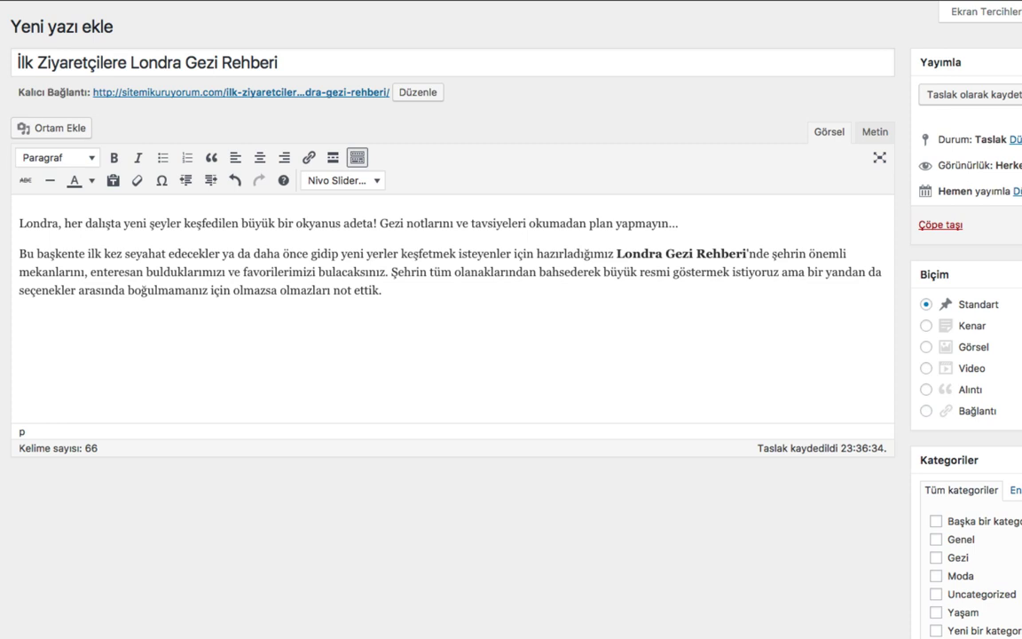
# Add the line “Yolculuklar bizi kendimize geri getirir.” – Albert Camus below the paragraphs and format it as a bold, italic blockquote
pyautogui.press('Return')
pyautogui.write('"Yolculuklar bizi kendimize geri getirir." – Albert Camus')
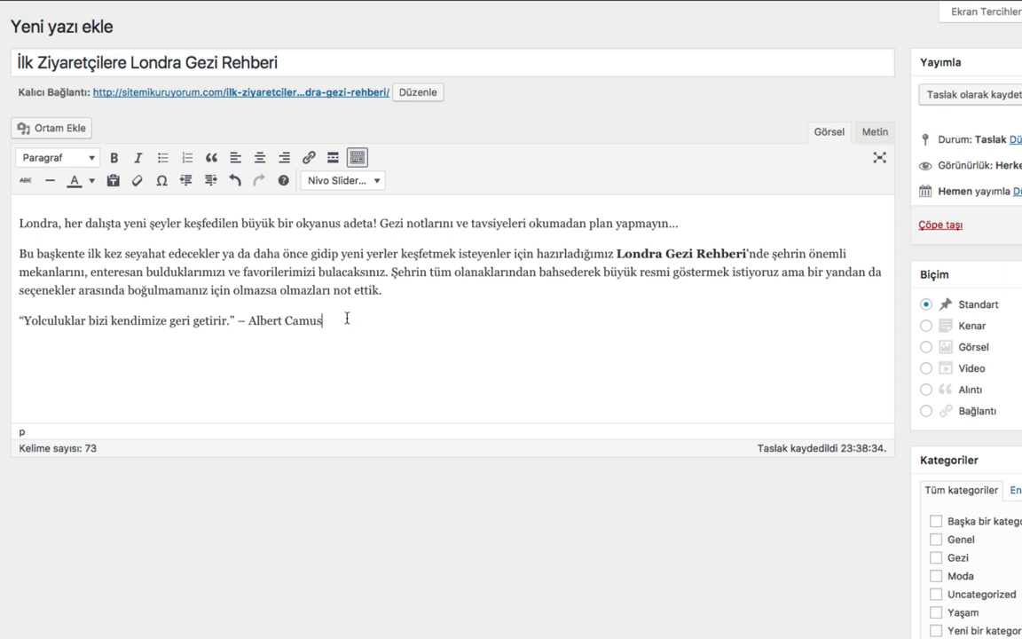
pyautogui.moveTo(326, 320); pyautogui.dragTo(133, 316)
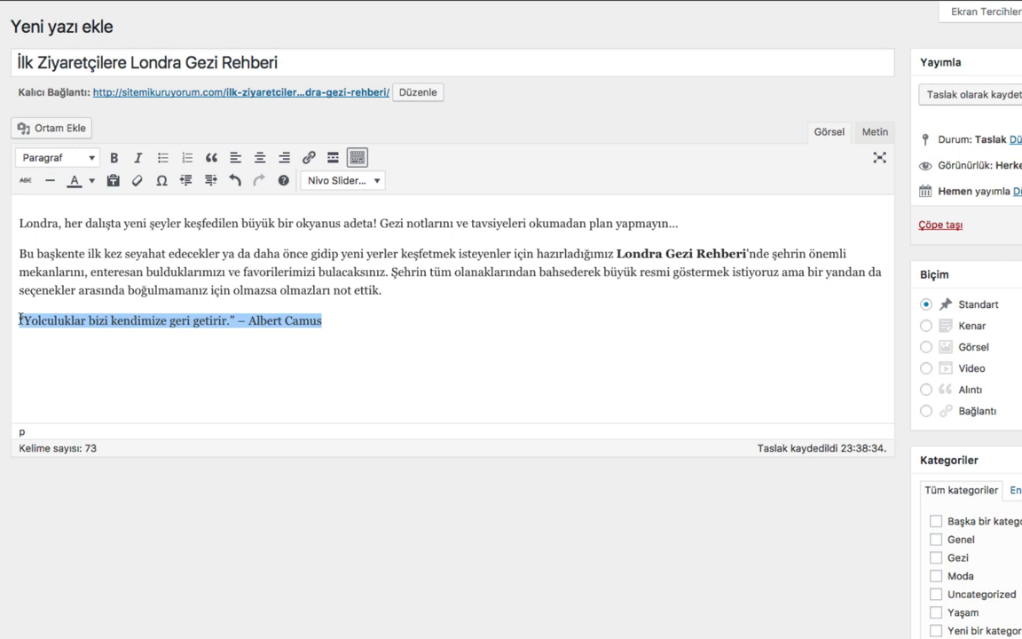
pyautogui.click(213, 159)
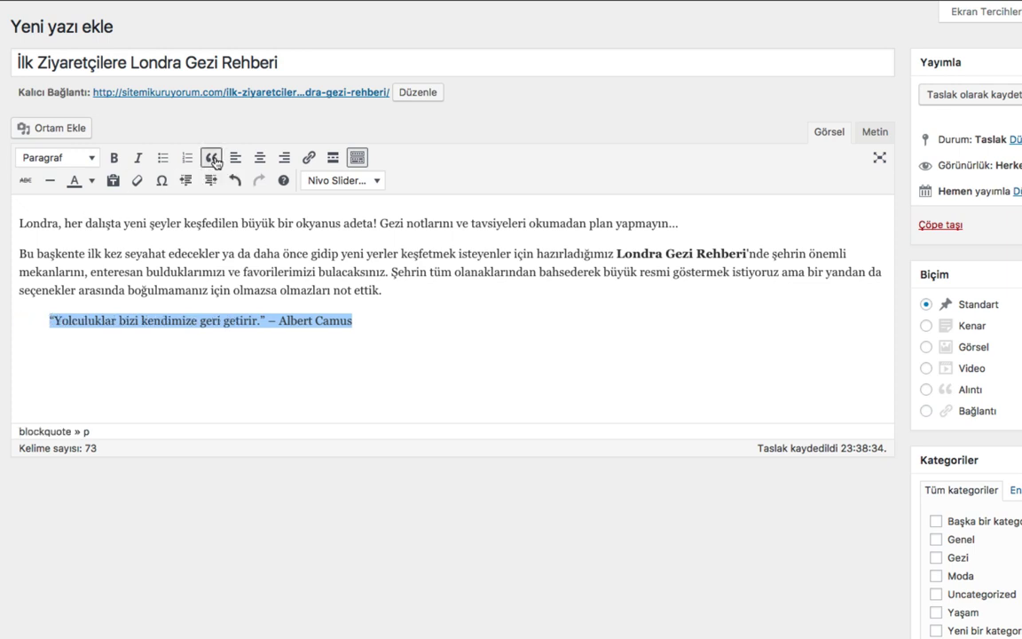
pyautogui.click(114, 158)
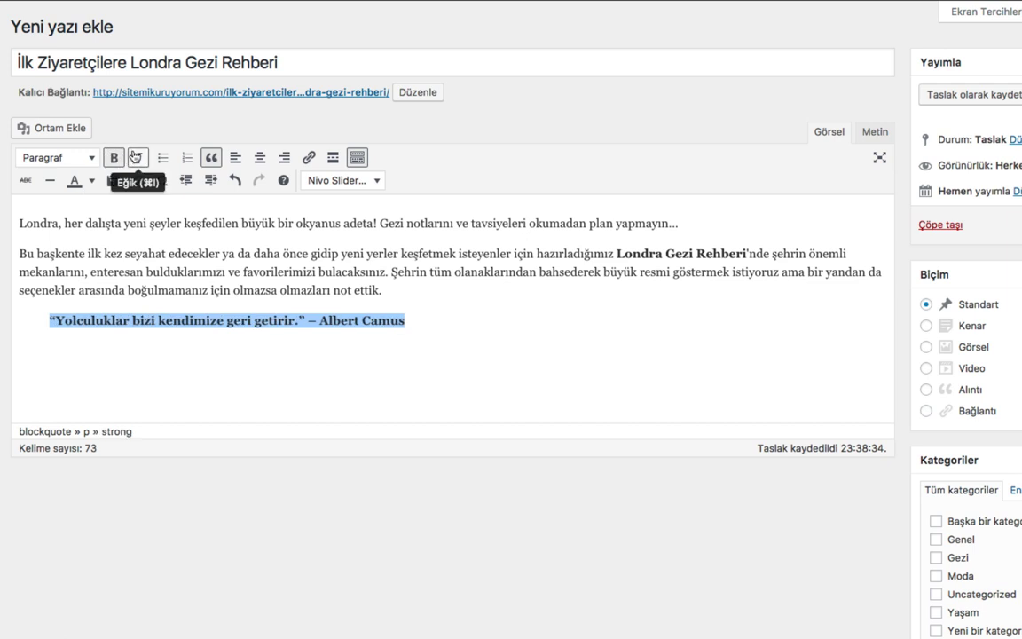
pyautogui.click(135, 157)
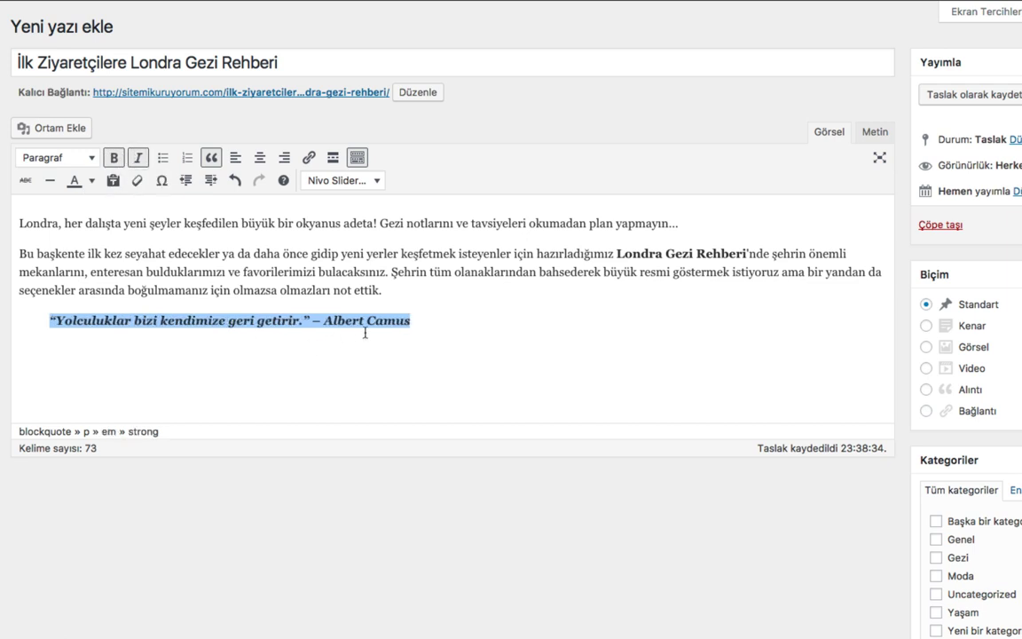
# Add a normal paragraph after the blockquote, from "Gezi yazımıza başlamadan önce Londra vizesi alırken" to "Günübirlik Londra Gezisi yazımız tam size göre."
pyautogui.click(430, 332)
pyautogui.press('Return')
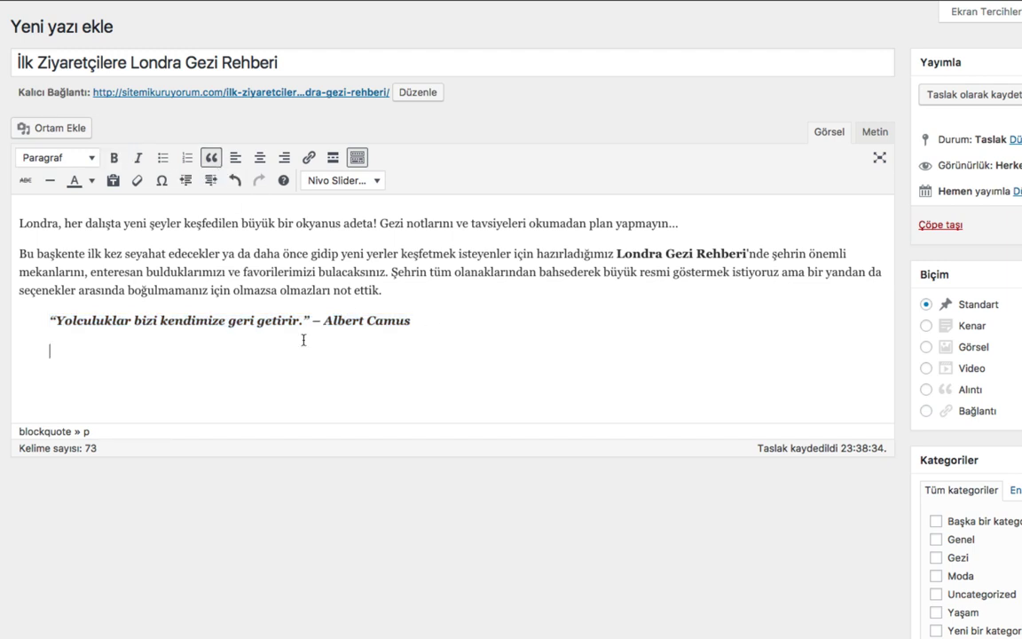
pyautogui.press('Return')
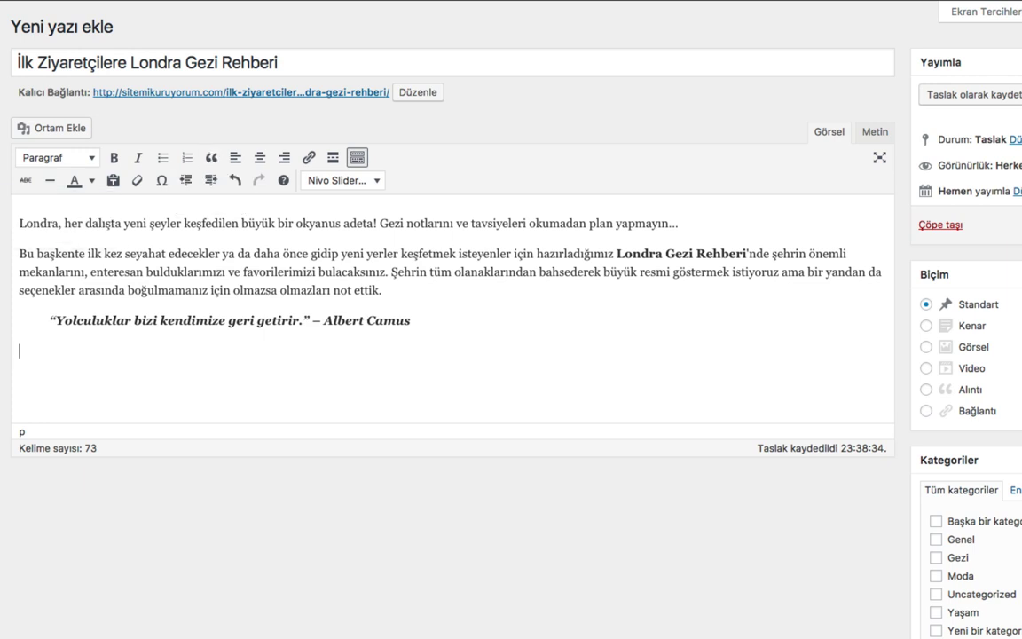
pyautogui.write('Gezi yazımıza başlamadan önce Londra vizesi alırken dikkat edilmesi gerekenler yazımızı okuyarak vize işlemlerini hızlandırabilirsiniz. Eğer gezi için çok kısıtlı vaktiniz varsa Günübirlik Londra Gezisi yazımız tam size göre.')
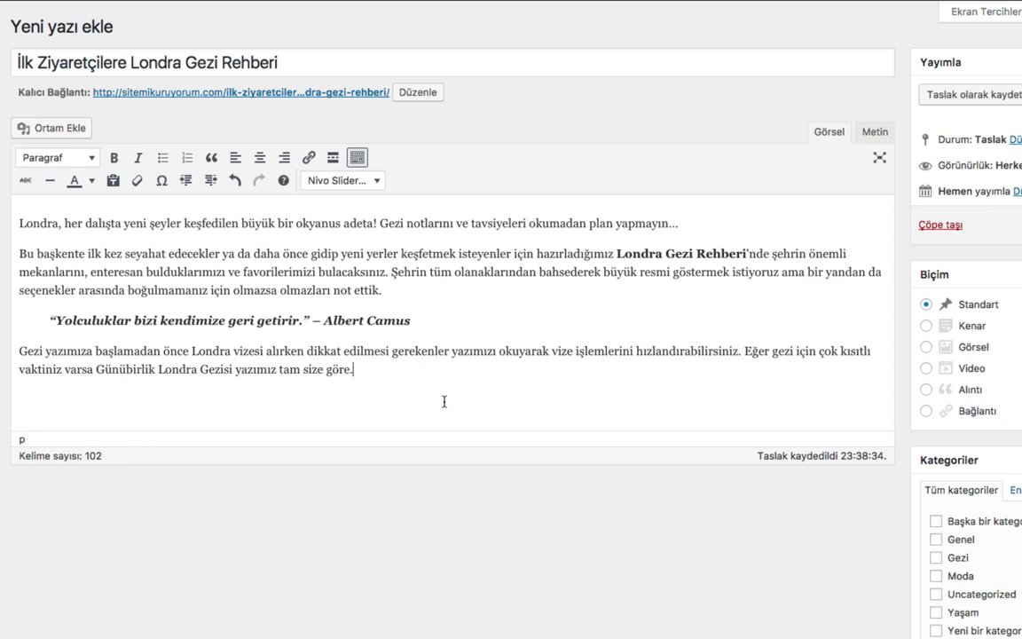
# Link the text "Londra vizesi alırken dikkat edilmesi gerekenler" to the existing post KARLAR ÜLKESİ
pyautogui.moveTo(191, 350); pyautogui.dragTo(449, 350)
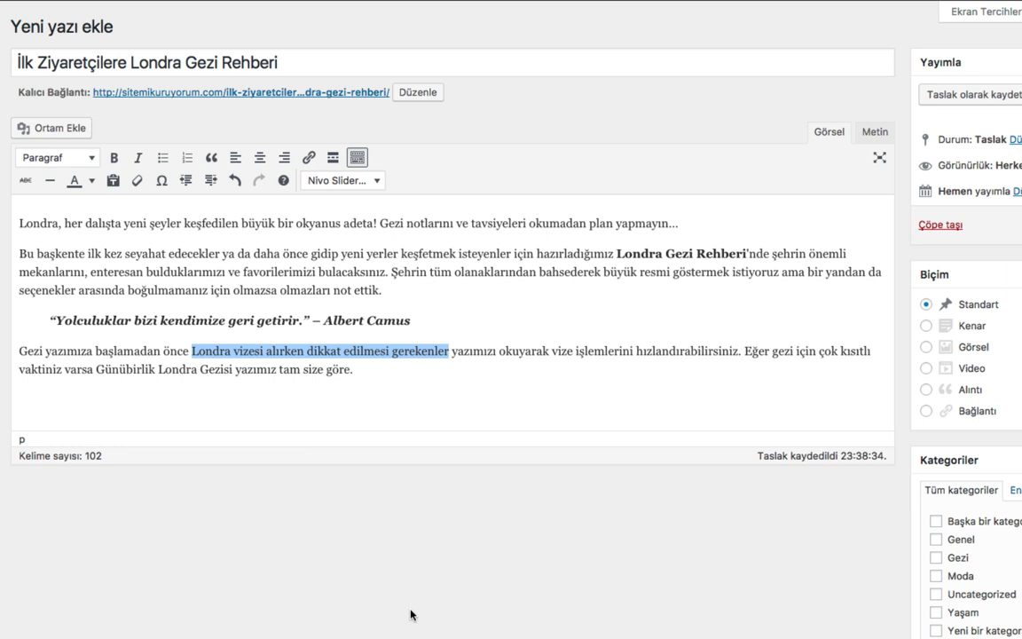
pyautogui.click(307, 158)
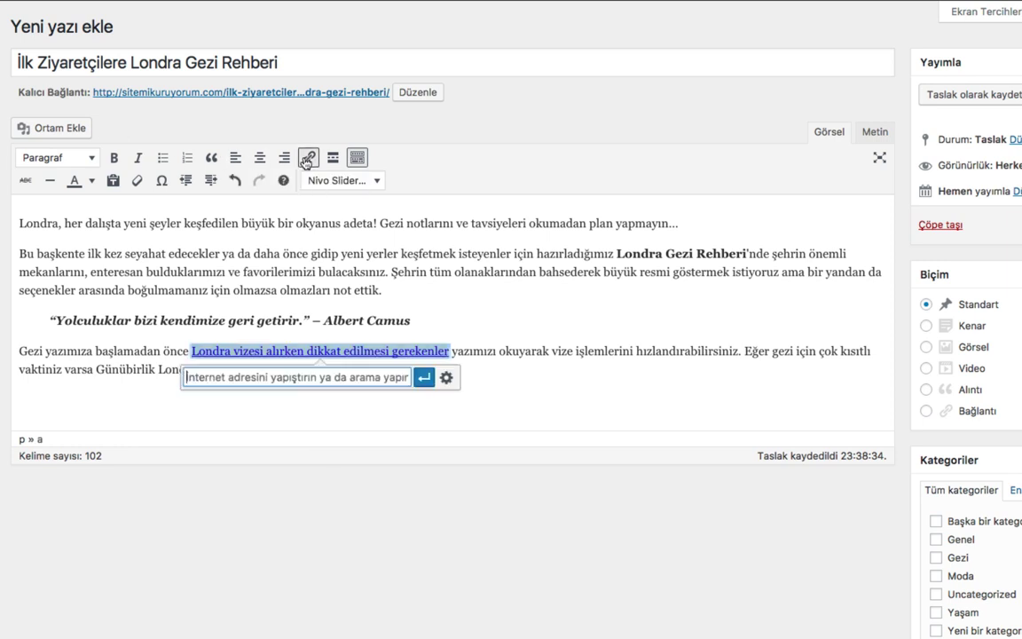
pyautogui.click(446, 379)
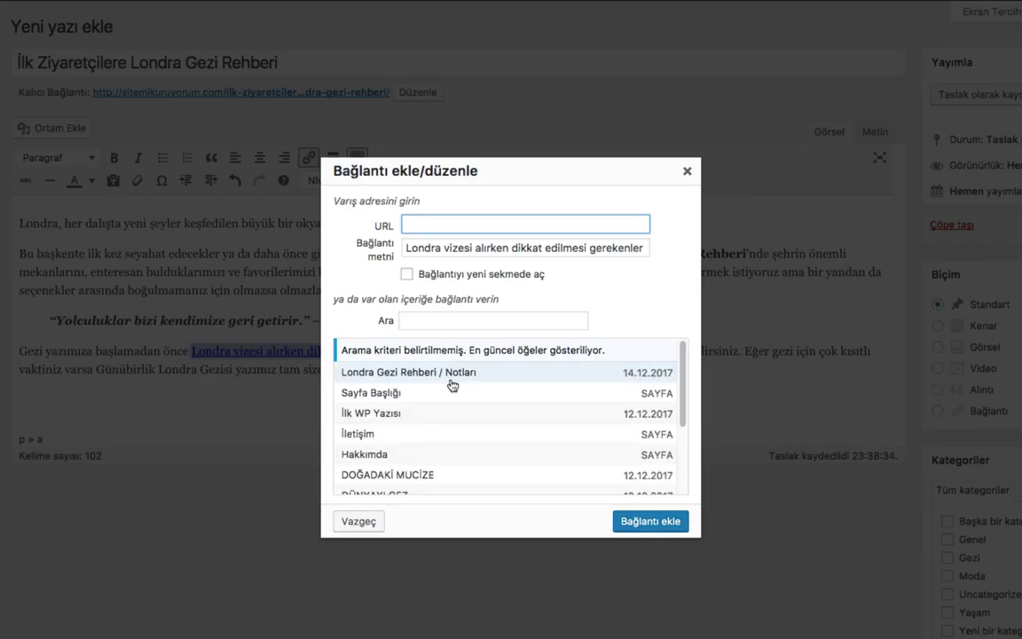
pyautogui.scroll(-3, 403, 417)
pyautogui.scroll(3, 404, 417)
pyautogui.scroll(-3, 405, 417)
pyautogui.scroll(3, 403, 417)
pyautogui.scroll(-3, 403, 416)
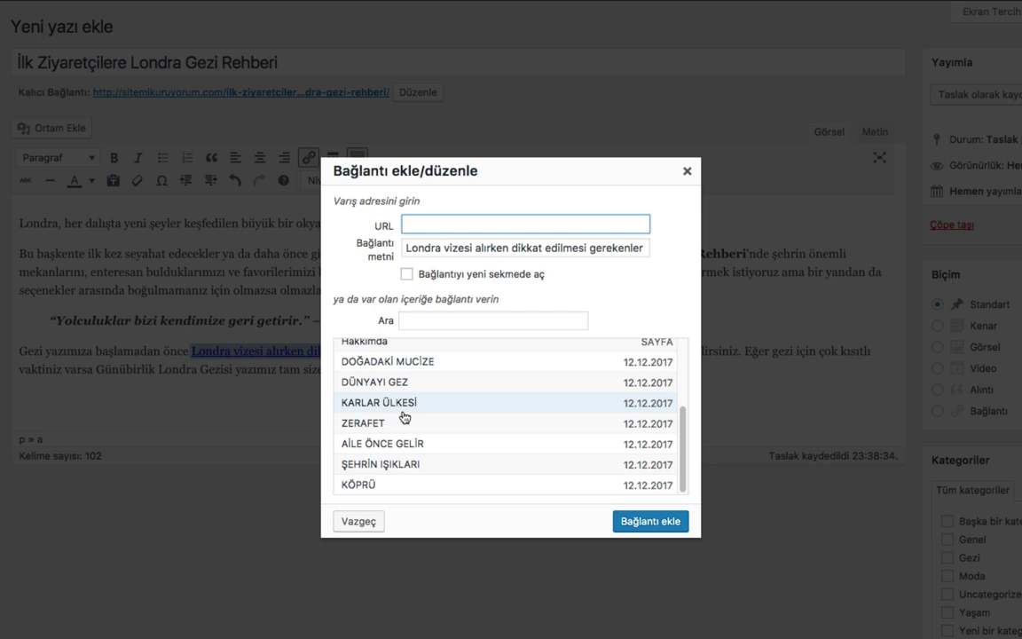
pyautogui.click(401, 410)
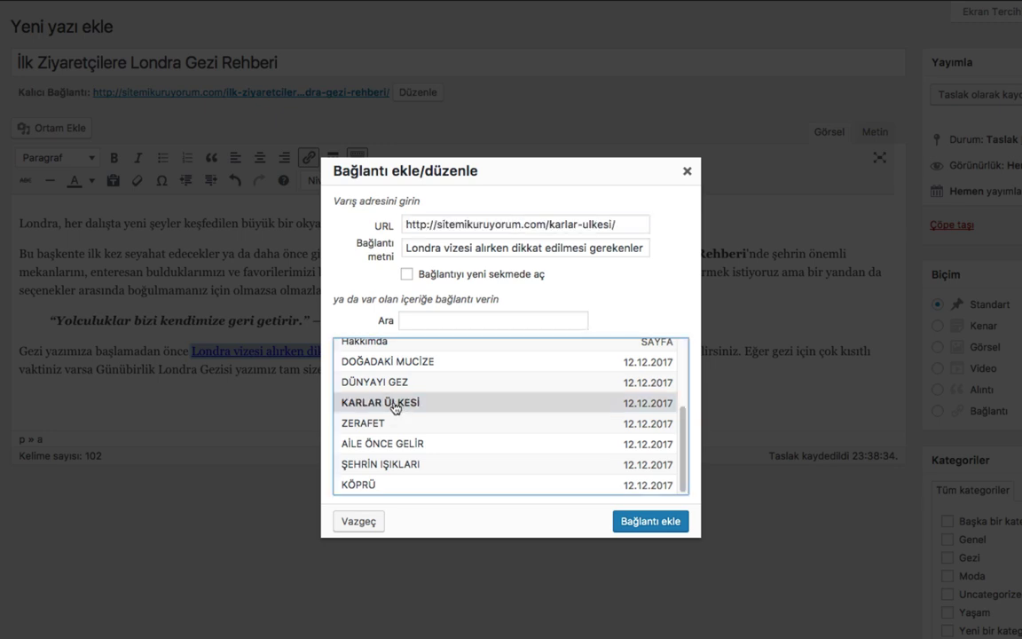
pyautogui.click(646, 522)
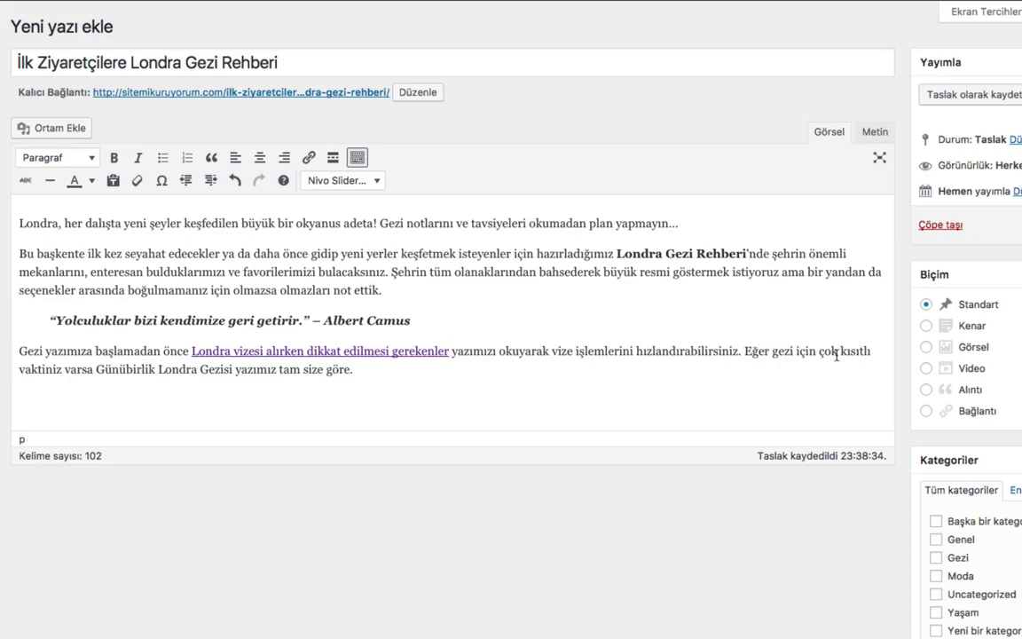
# Link the text "Günübirlik Londra Gezisi" to the existing post ZERAFET
pyautogui.moveTo(96, 368); pyautogui.dragTo(232, 366)
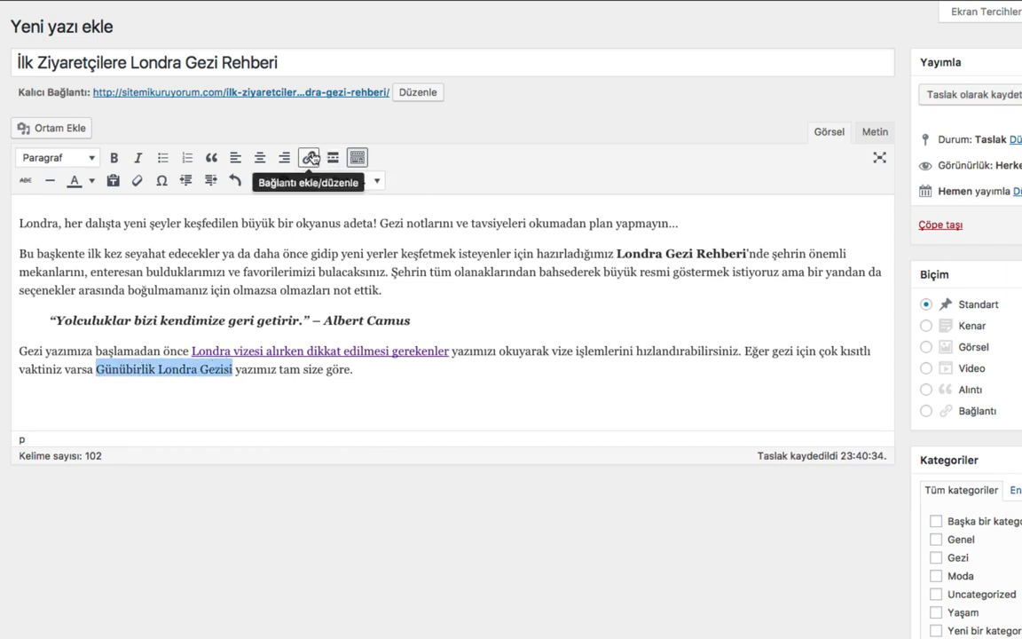
pyautogui.click(309, 157)
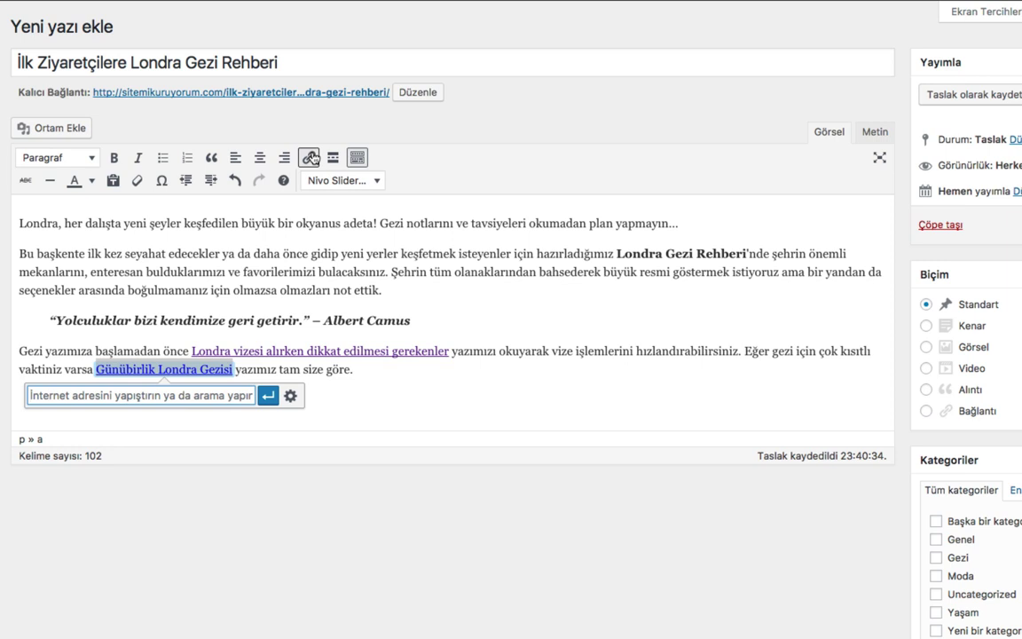
pyautogui.click(290, 395)
pyautogui.scroll(-3, 410, 399)
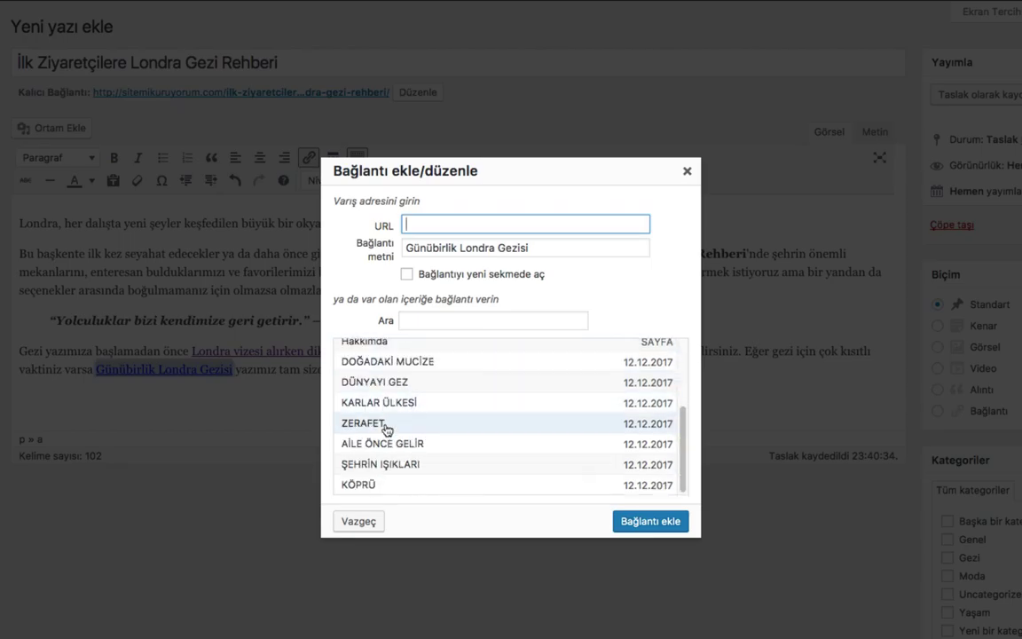
pyautogui.click(383, 425)
pyautogui.click(642, 527)
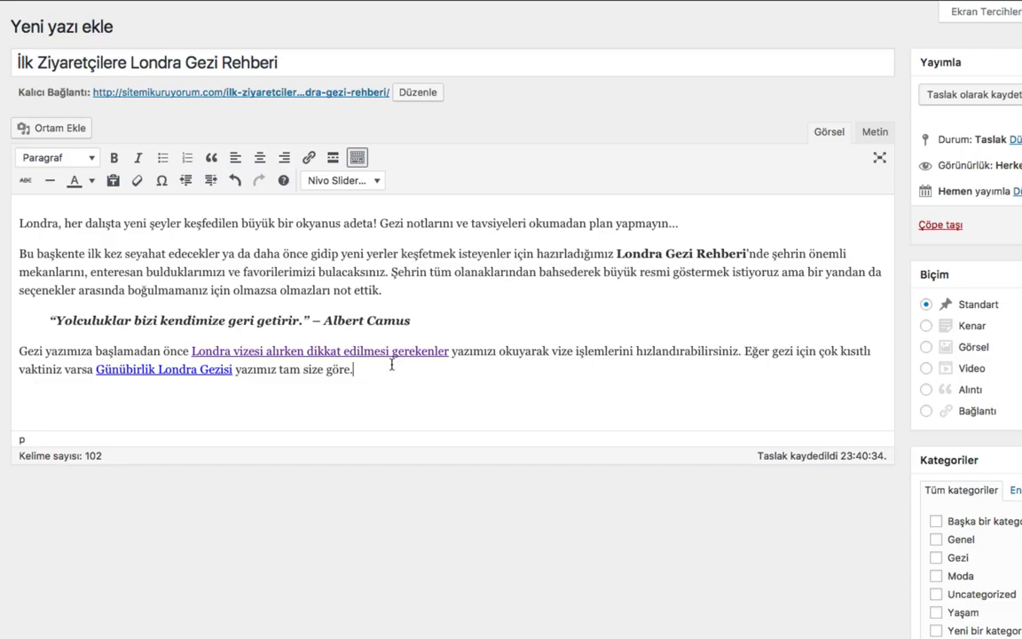
# Paste the prepared "Yapmadan Dönmeyin" section below the last paragraph and make its title a separate Başlık 2 heading
pyautogui.press('Return')
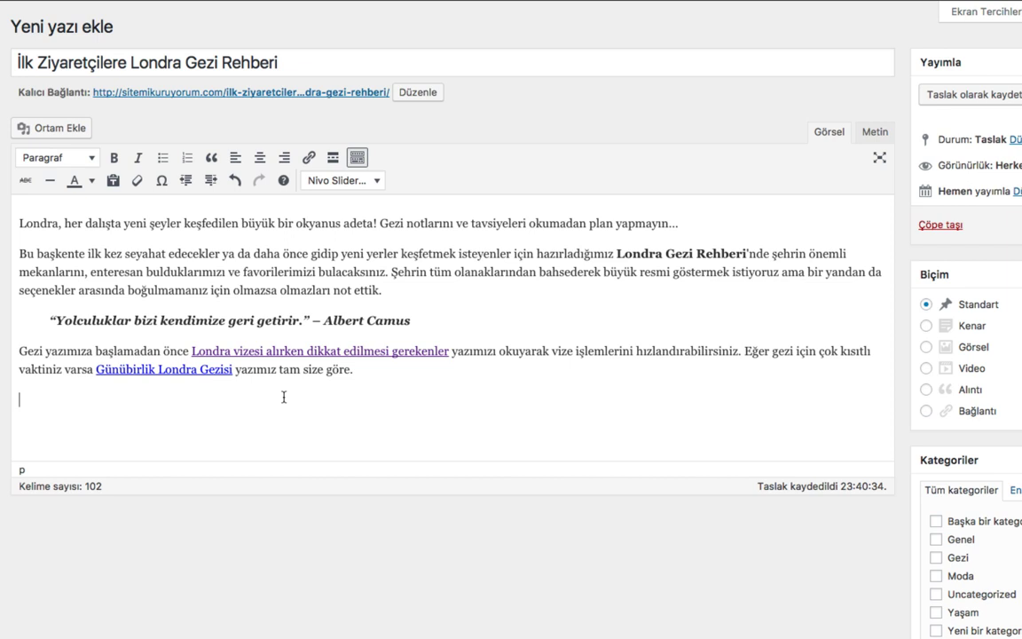
pyautogui.press('super+v')
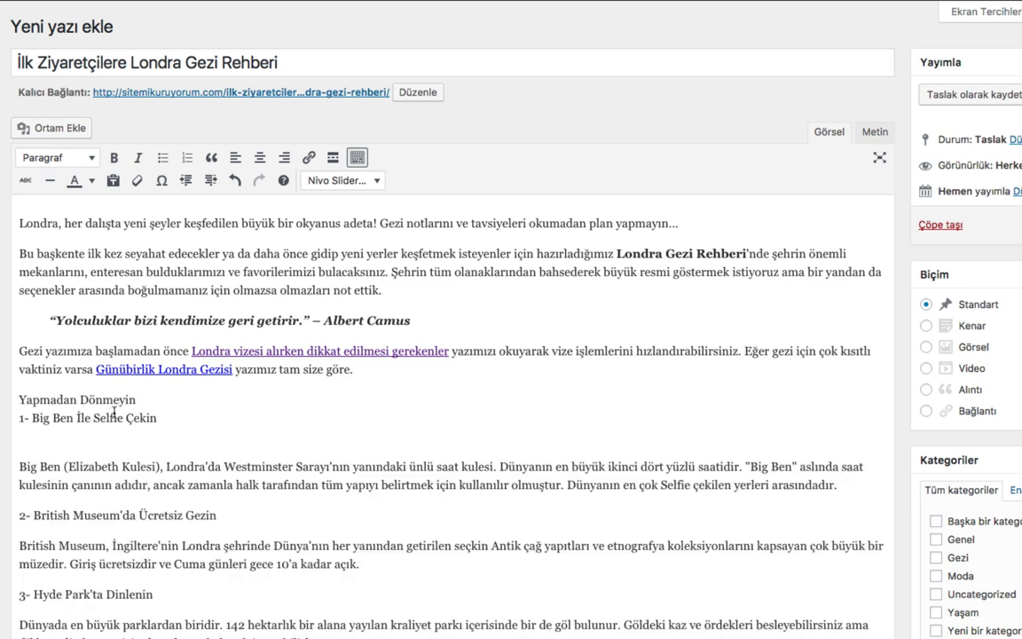
pyautogui.moveTo(136, 400); pyautogui.dragTo(3, 399)
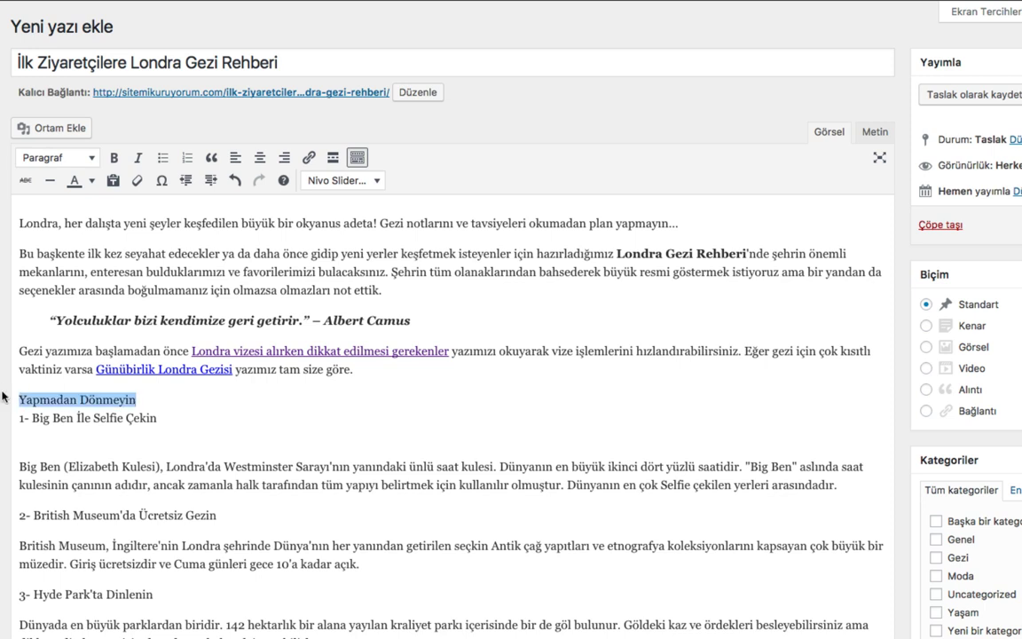
pyautogui.click(81, 157)
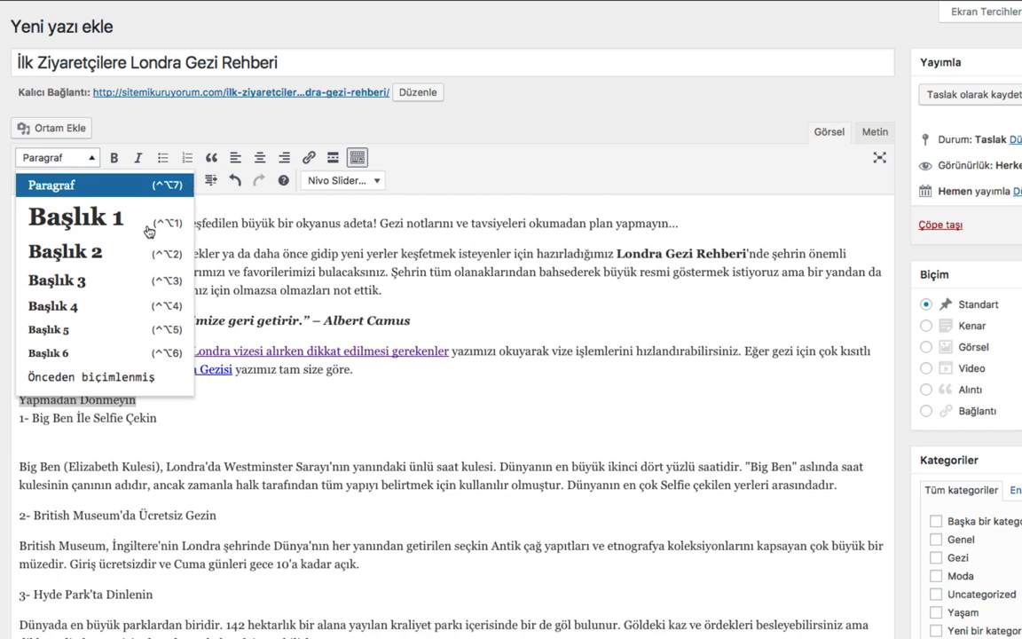
pyautogui.click(101, 252)
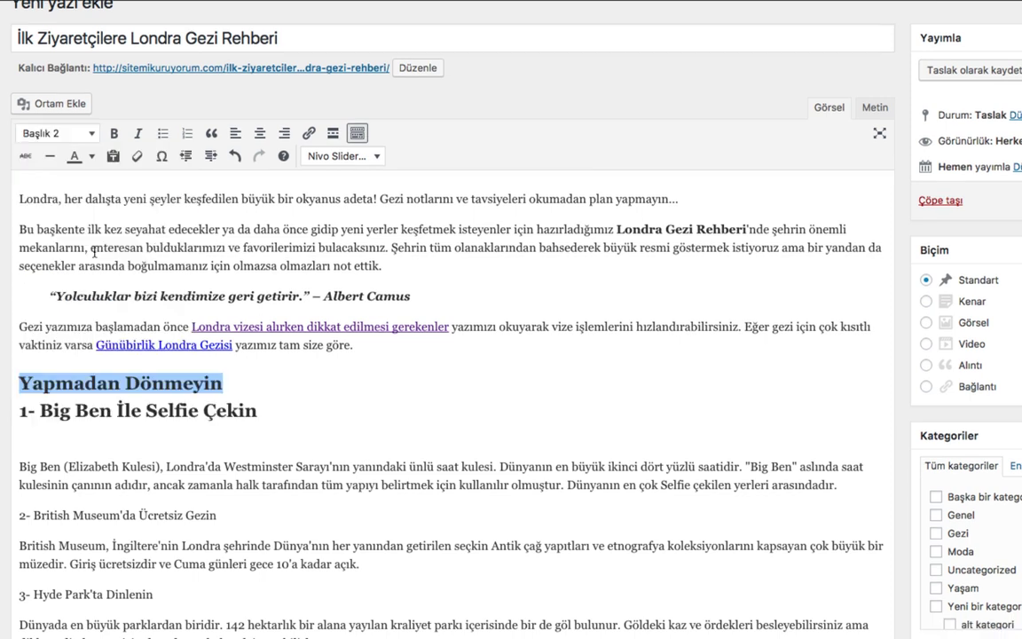
pyautogui.click(234, 381)
pyautogui.press('Return')
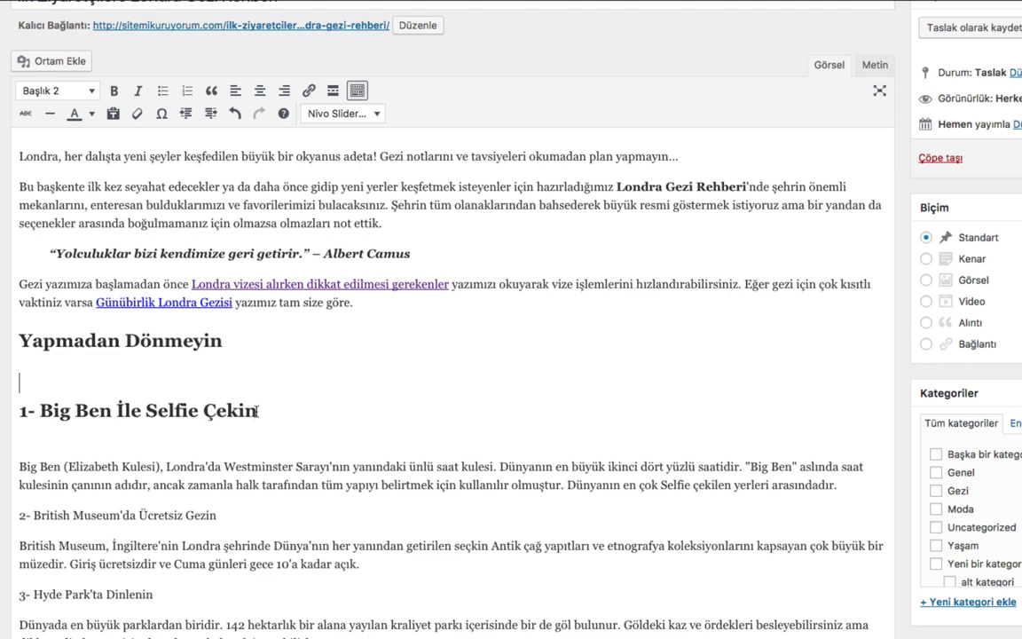
# Center the "Yapmadan Dönmeyin" heading and remove the empty line below it
pyautogui.moveTo(224, 341); pyautogui.dragTo(9, 342)
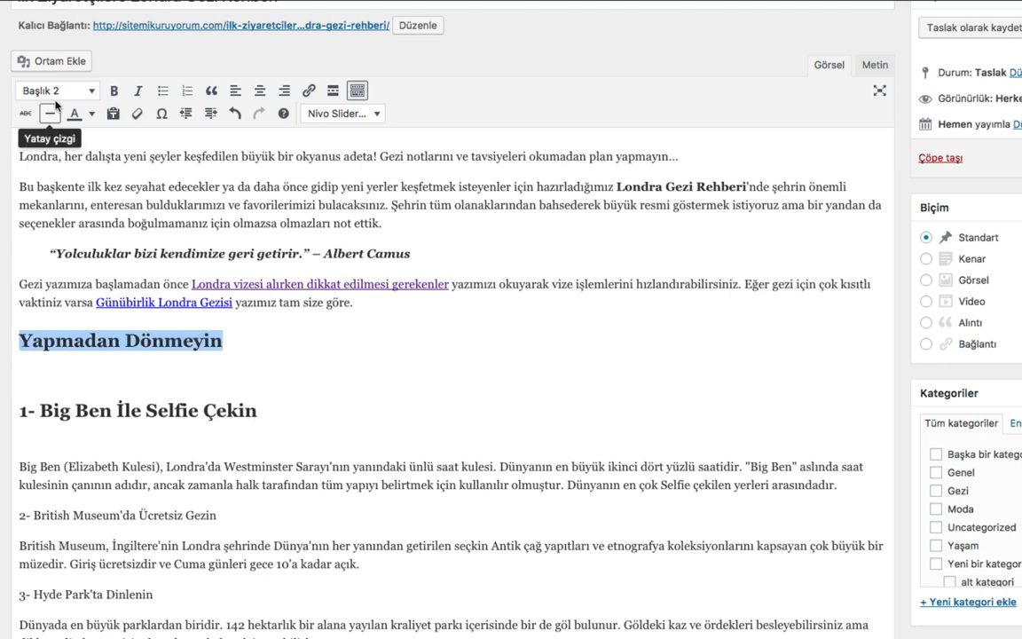
pyautogui.click(257, 92)
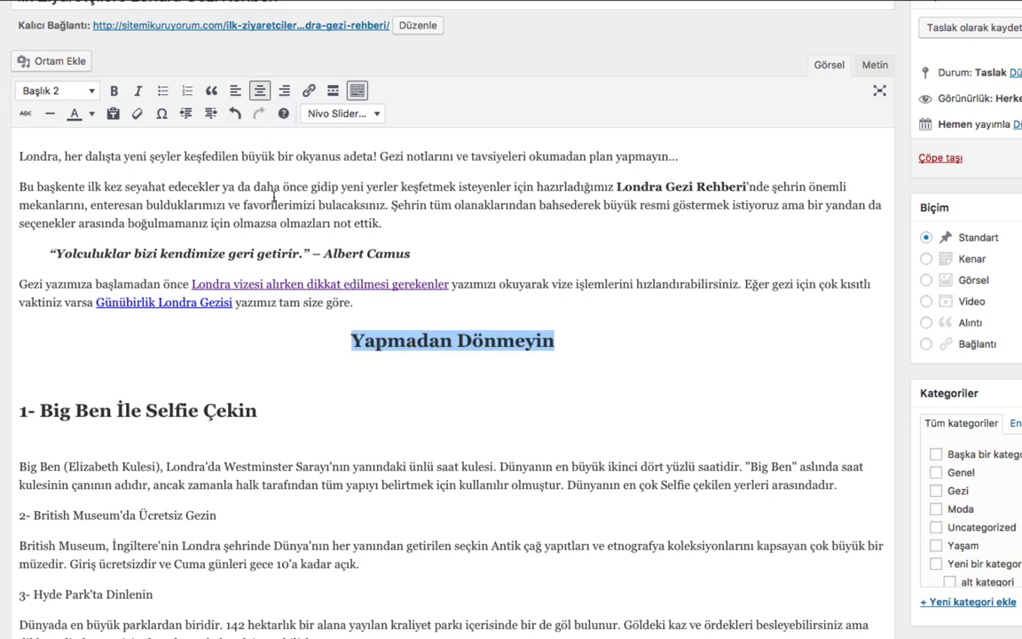
pyautogui.click(369, 377)
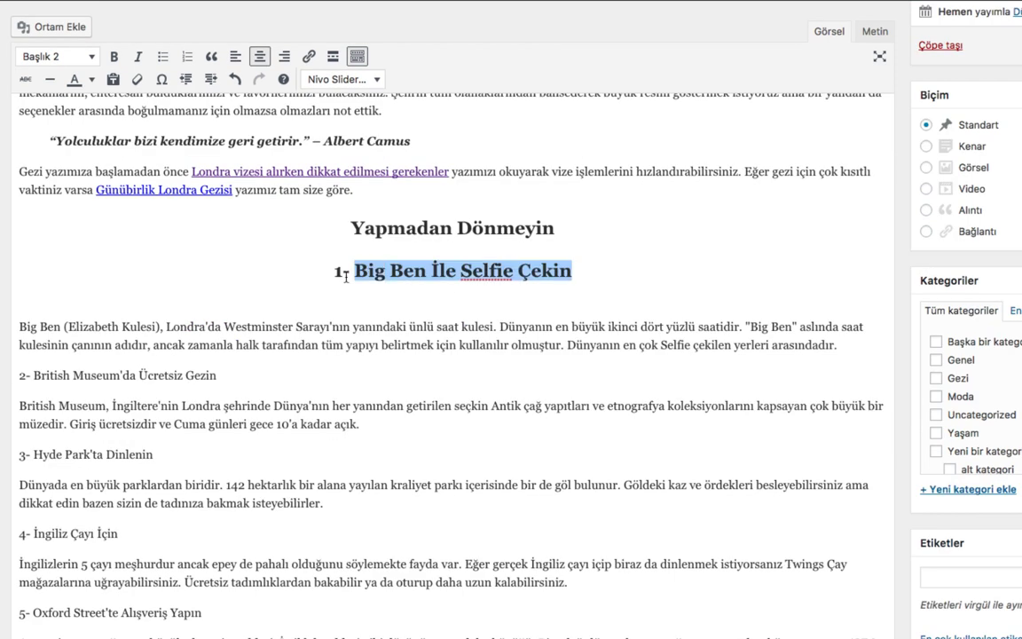
# Format the line "1- Big Ben İle Selfie Çekin" as a left-aligned Başlık 3 heading
pyautogui.moveTo(312, 268); pyautogui.dragTo(314, 271)
pyautogui.click(88, 57)
pyautogui.click(70, 183)
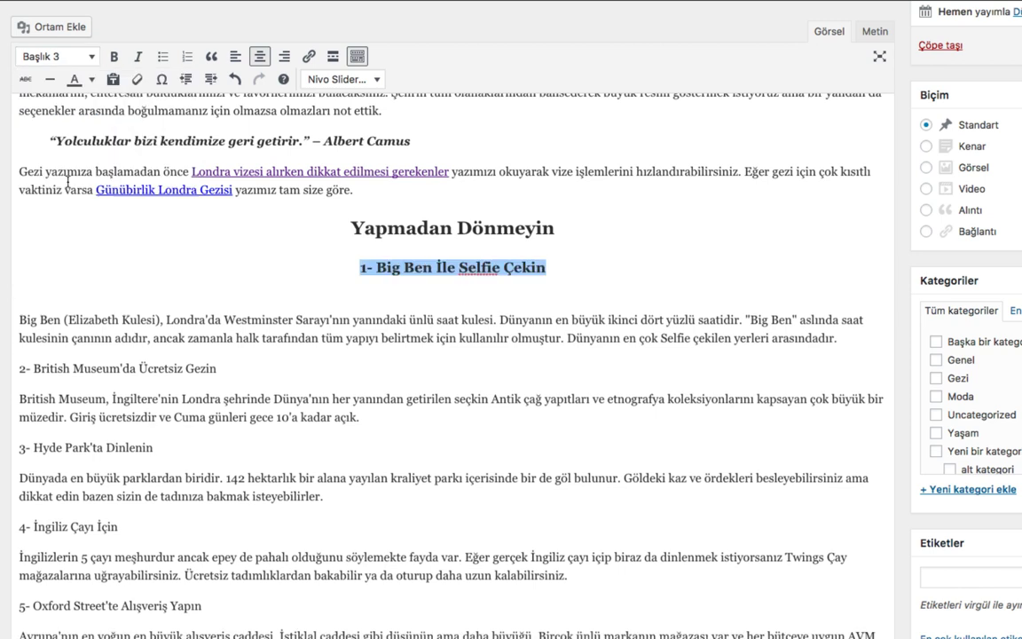
pyautogui.click(236, 55)
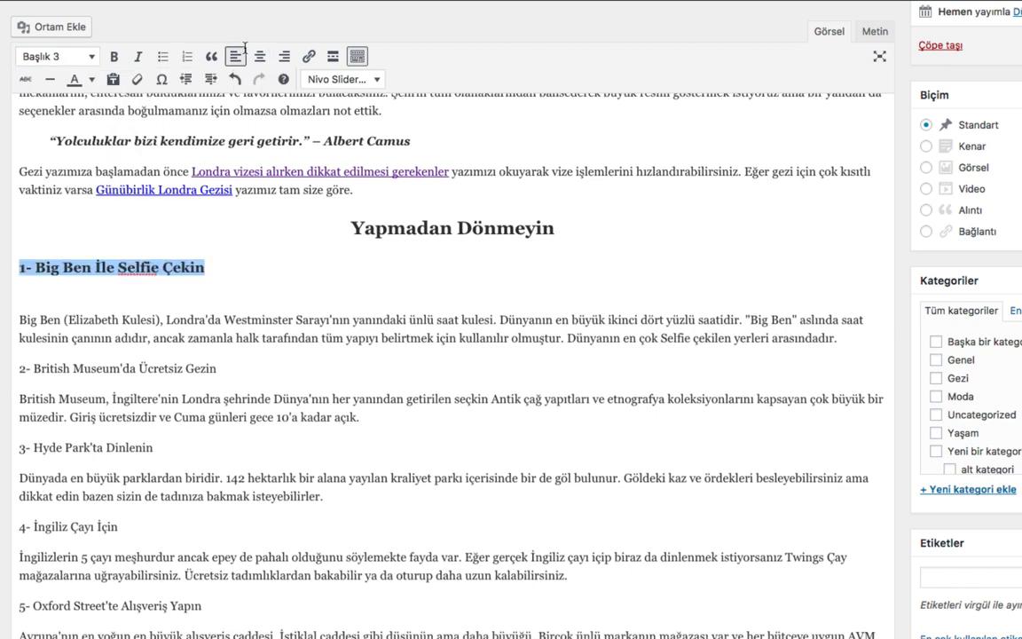
pyautogui.click(206, 270)
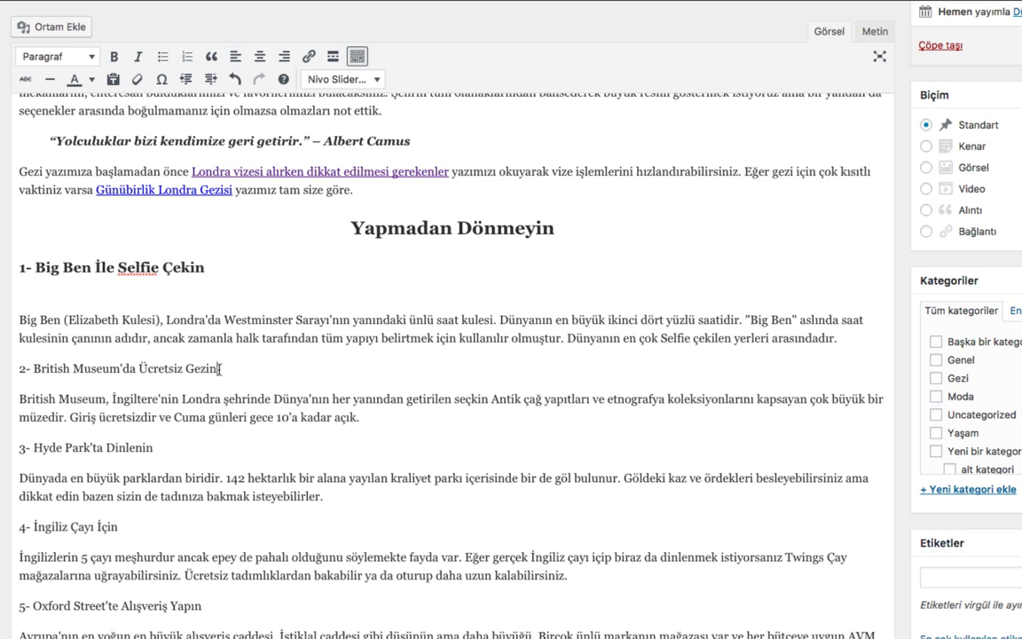
# Format the lines "2- British Museum'da Ücretsiz Gezin" and "3- Hyde Park'ta Dinlenin" as Başlık 3 headings
pyautogui.moveTo(216, 368); pyautogui.dragTo(37, 357)
pyautogui.click(55, 57)
pyautogui.click(78, 179)
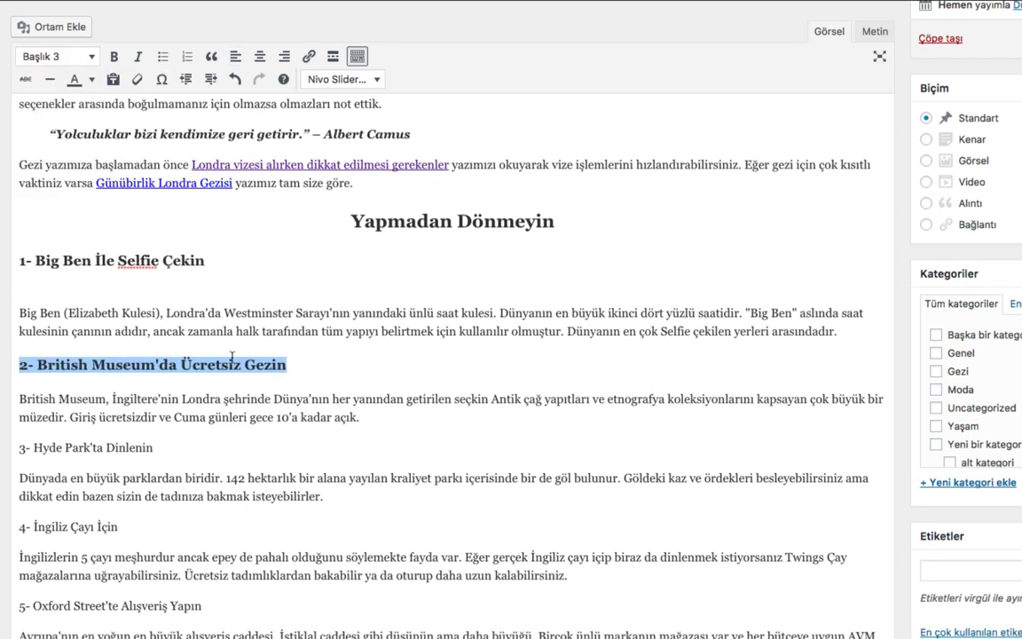
pyautogui.tripleClick(55, 401)
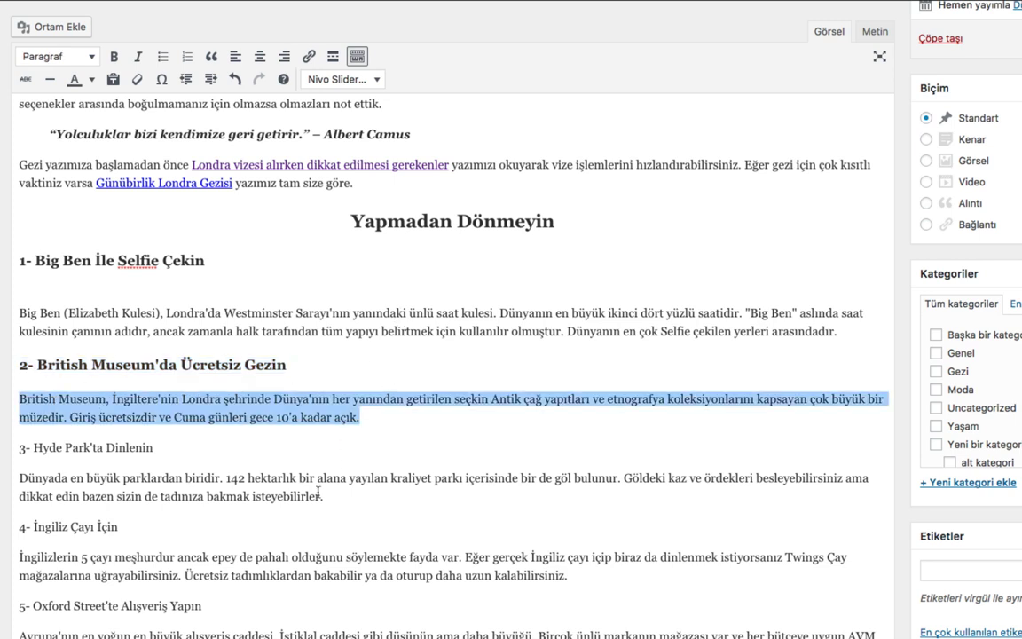
pyautogui.tripleClick(203, 462)
pyautogui.click(40, 57)
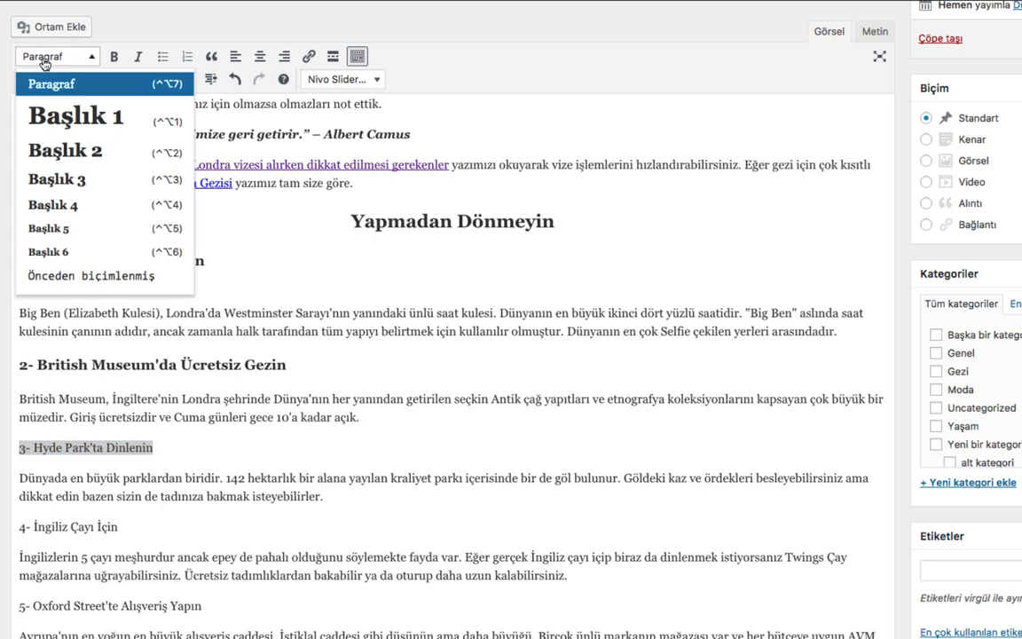
pyautogui.click(53, 179)
# Select the line "4- İngiliz Çayı İçin" for heading formatting
pyautogui.scroll(-3, 159, 451)
pyautogui.tripleClick(71, 422)
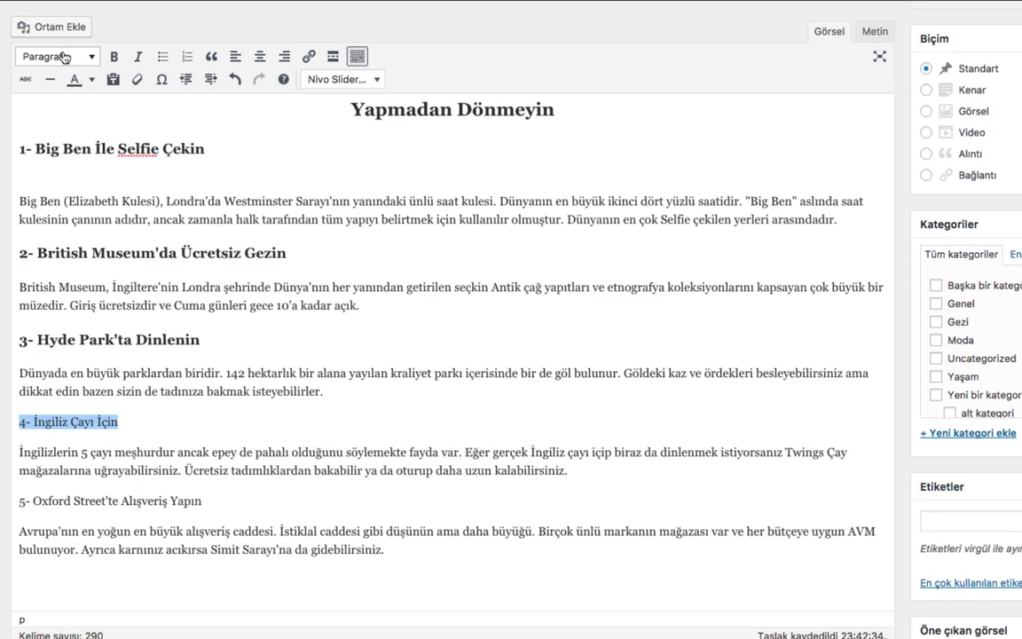